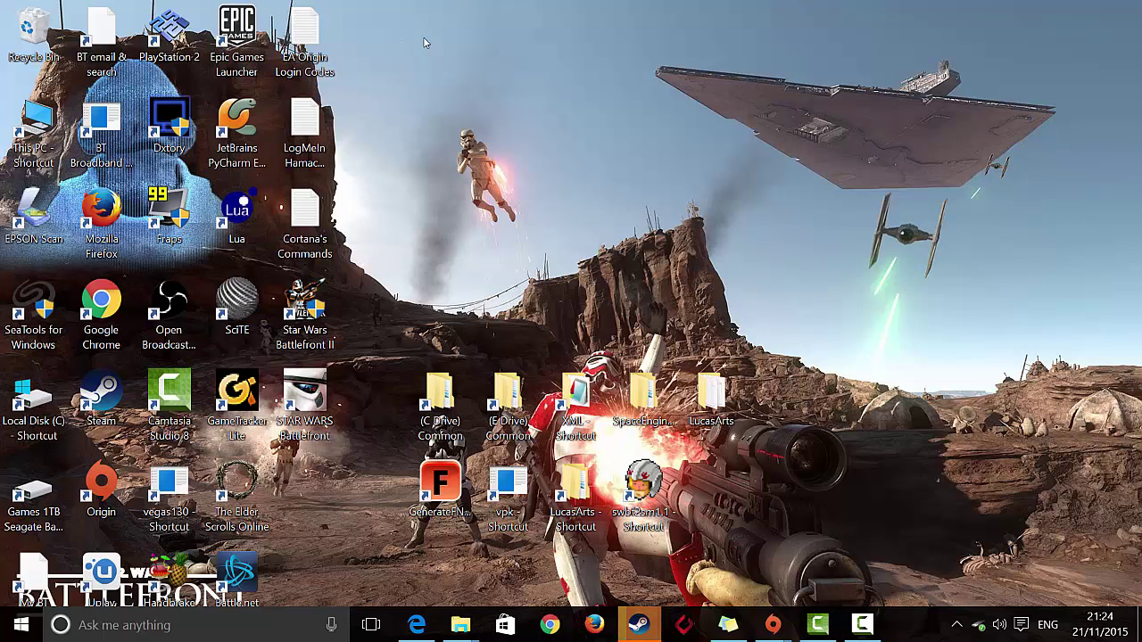
{"action": "left_click_drag", "start_coordinate": [388, 25], "coordinate": [905, 344]}
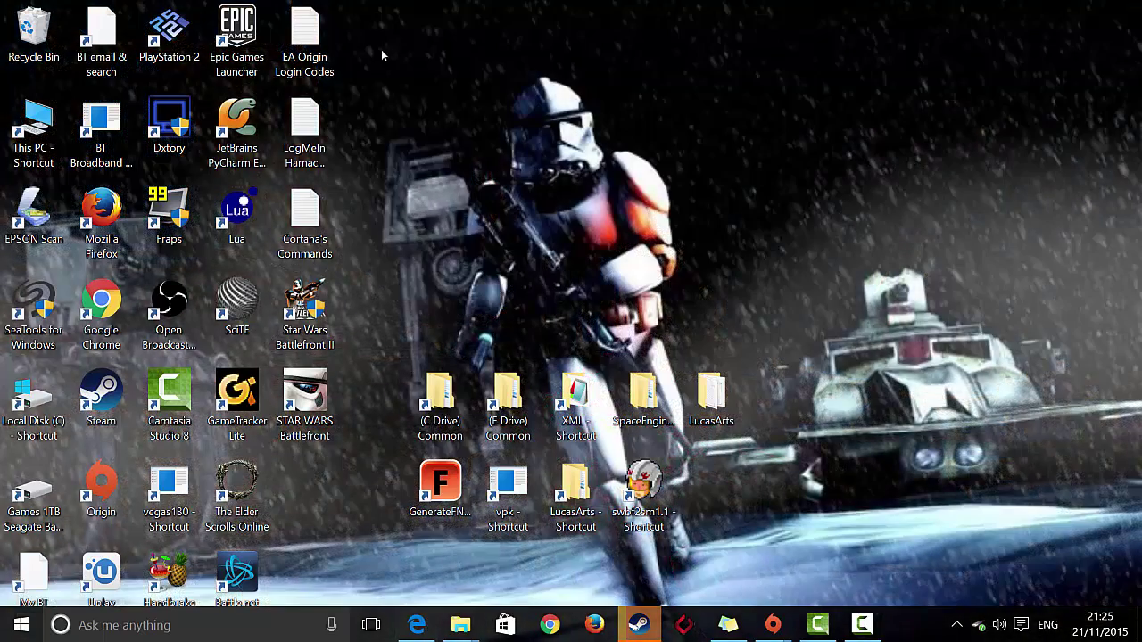
{"action": "left_click_drag", "start_coordinate": [373, 18], "coordinate": [964, 359]}
Switch to Edge, review the GTA4-[Fix].7z and Microsoft Visual C++ 2005 Redistributable download pages, and minimize the browser.
{"action": "mouse_move", "coordinate": [862, 625]}
{"action": "mouse_move", "coordinate": [426, 634]}
{"action": "left_click", "coordinate": [416, 624]}
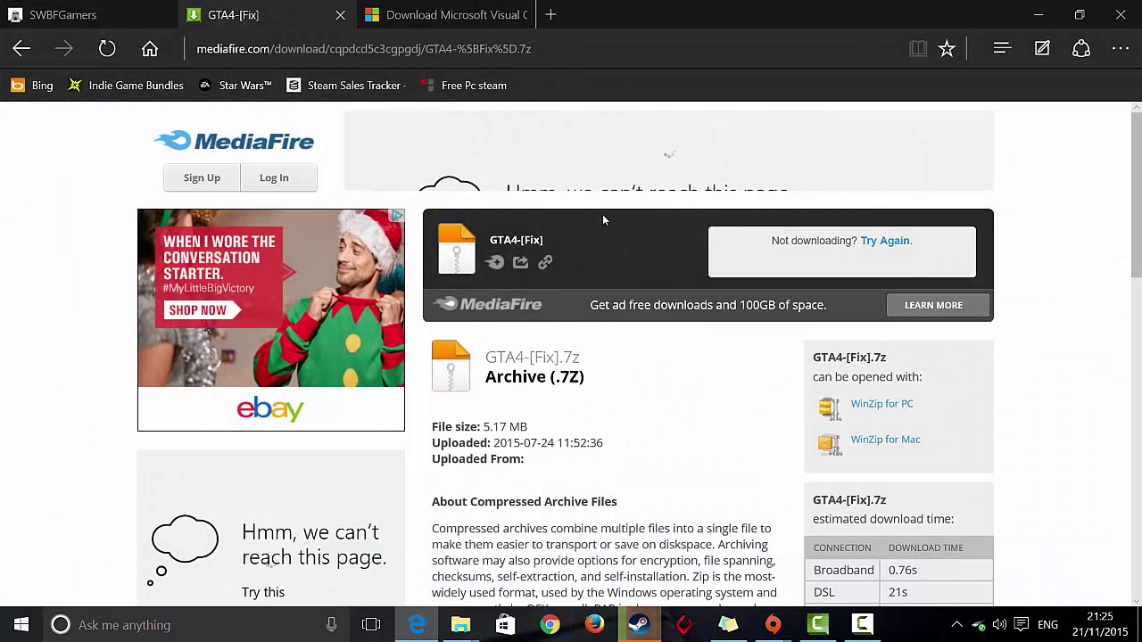
{"action": "left_click", "coordinate": [212, 49]}
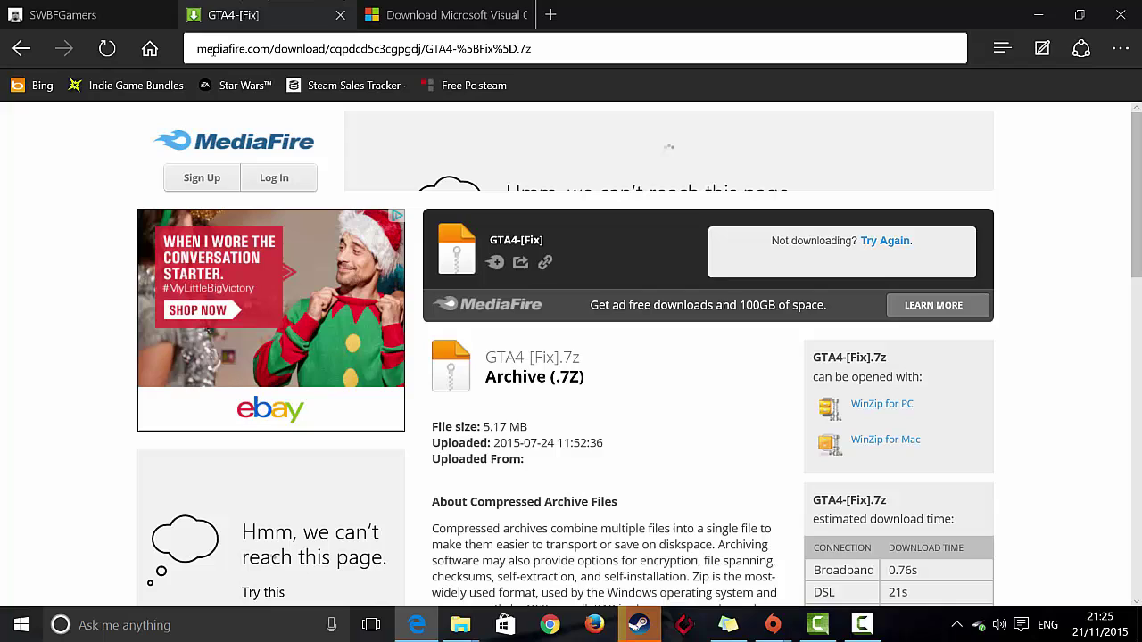
{"action": "left_click", "coordinate": [455, 374]}
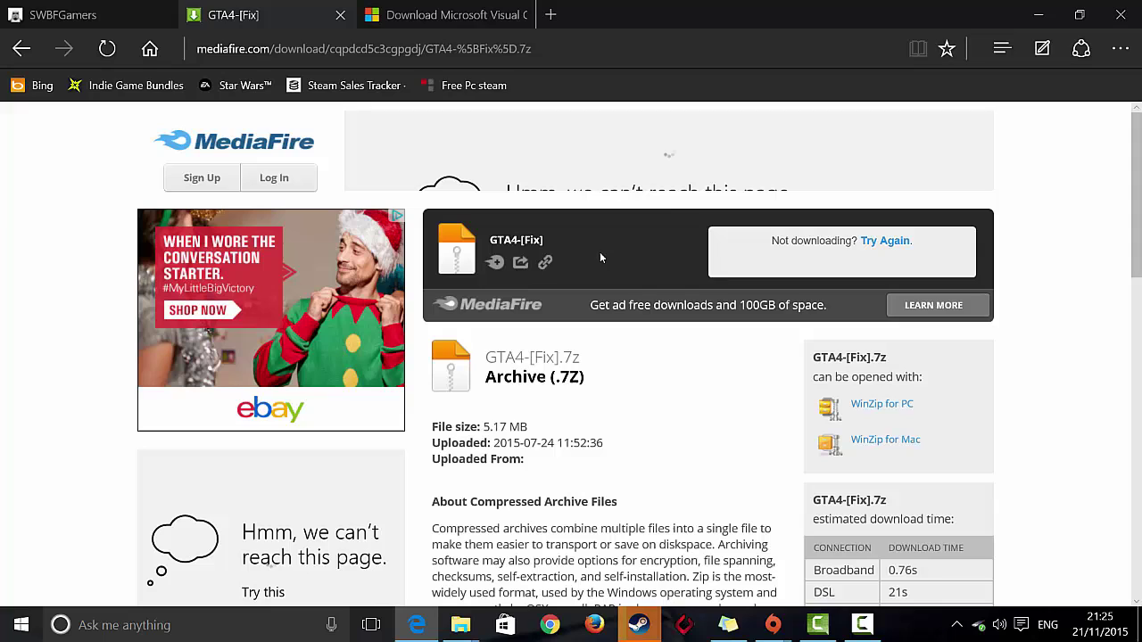
{"action": "left_click", "coordinate": [419, 7]}
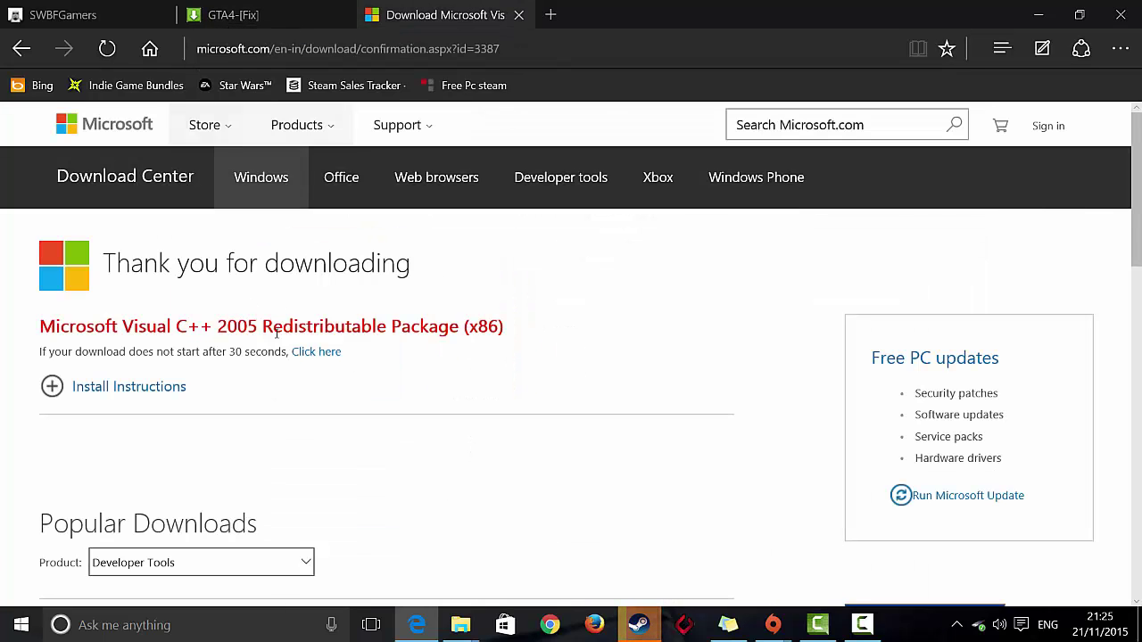
{"action": "left_click", "coordinate": [262, 10]}
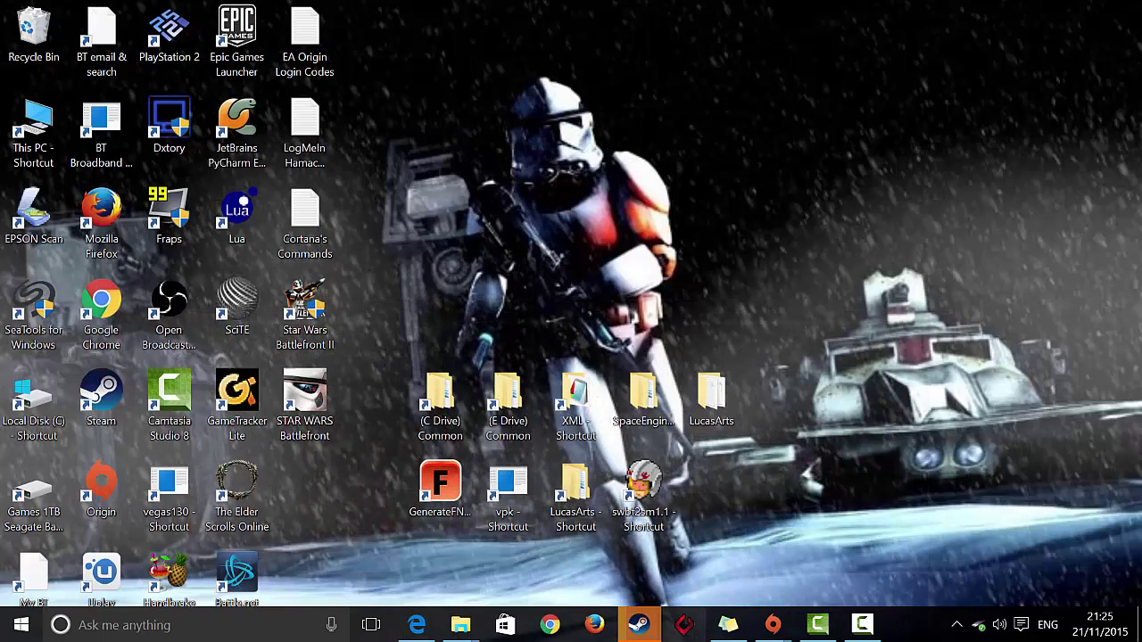
{"action": "left_click", "coordinate": [1038, 14]}
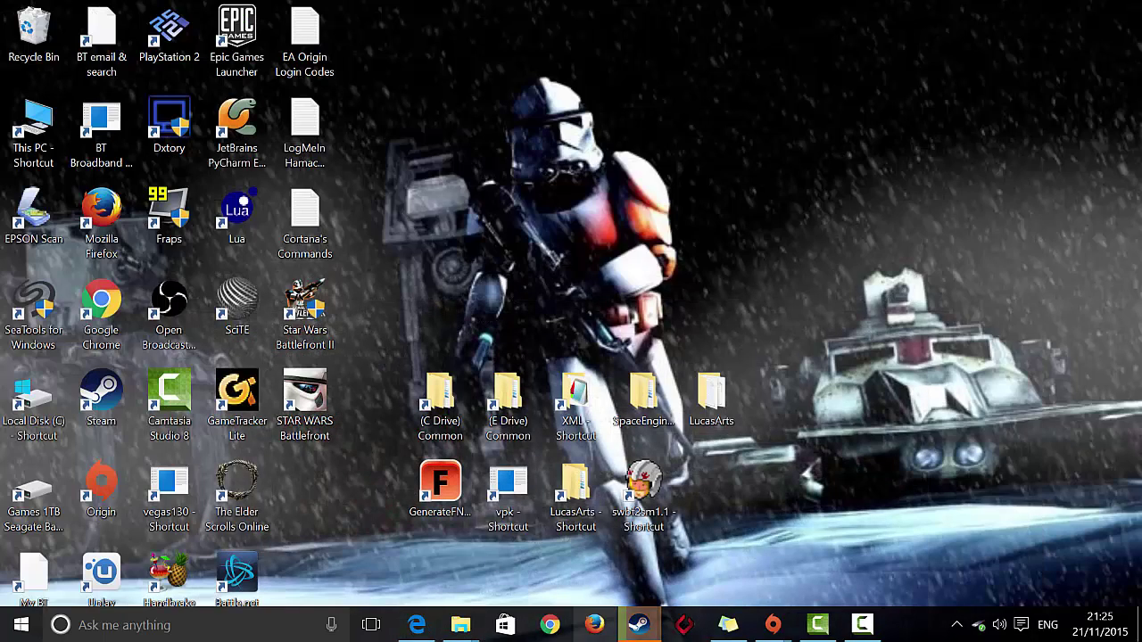
Bring up the game's GTAIV folder and the Backup folder in File Explorer, and go up from Backup to Fix.
{"action": "mouse_move", "coordinate": [460, 624]}
{"action": "left_click", "coordinate": [401, 550]}
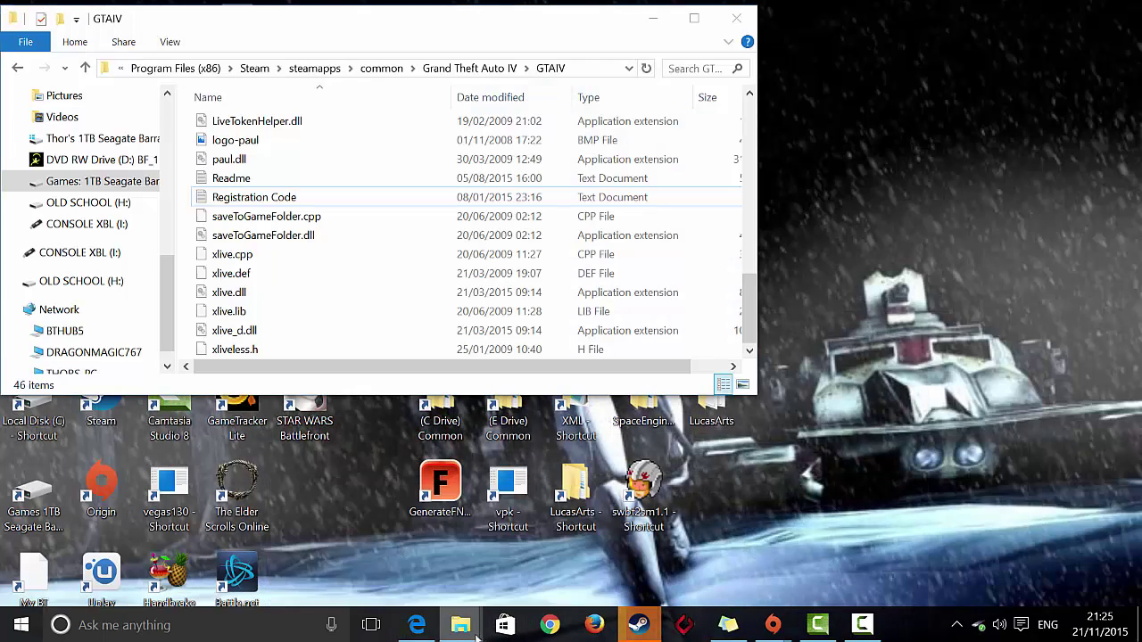
{"action": "left_click", "coordinate": [544, 548]}
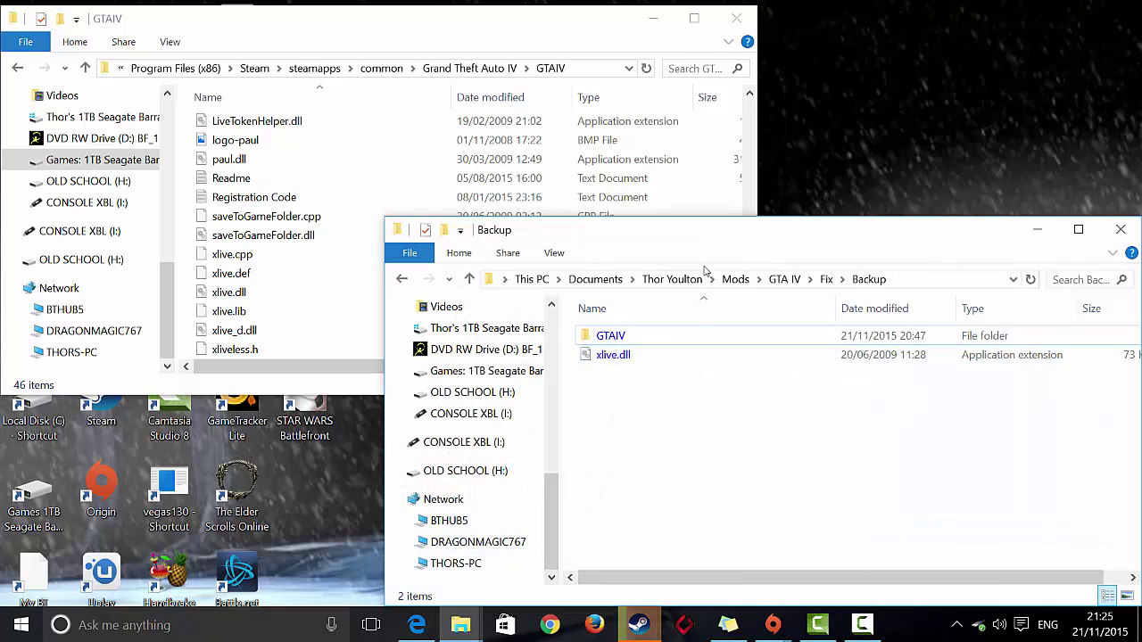
{"action": "left_click", "coordinate": [824, 280]}
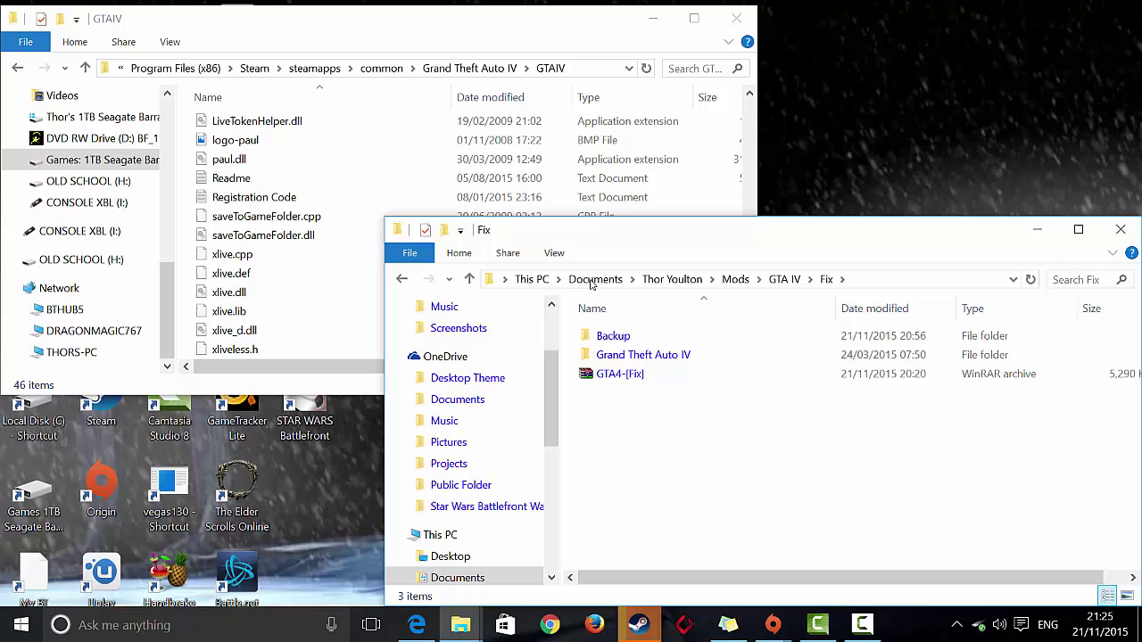
Look at the extraction options for the GTA4-[Fix] archive without applying any.
{"action": "left_click", "coordinate": [645, 375]}
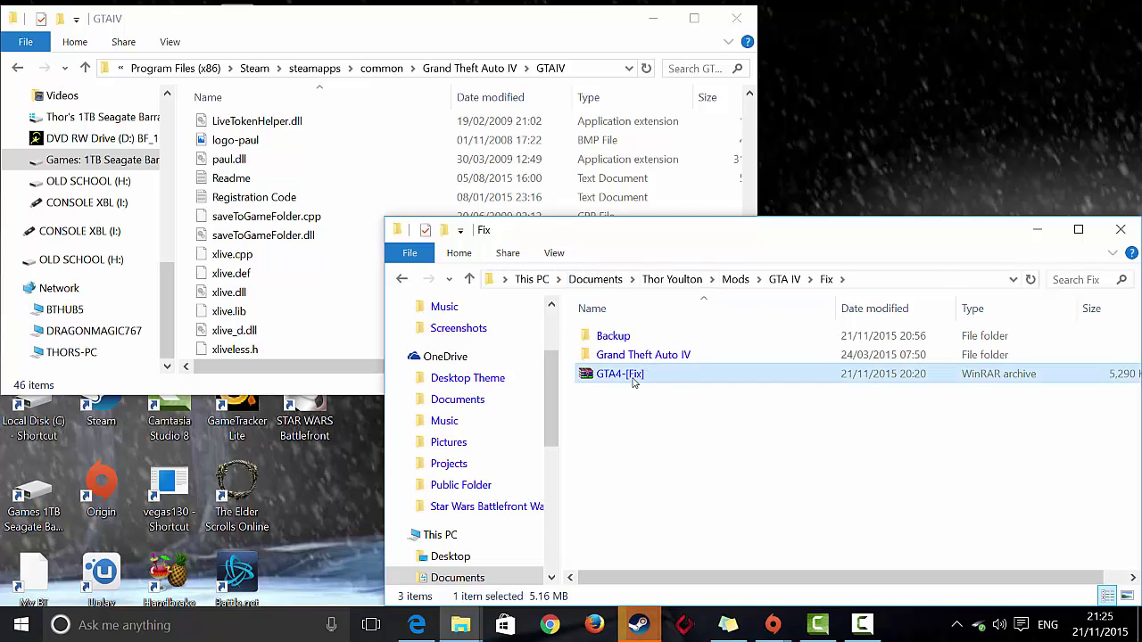
{"action": "right_click", "coordinate": [633, 379]}
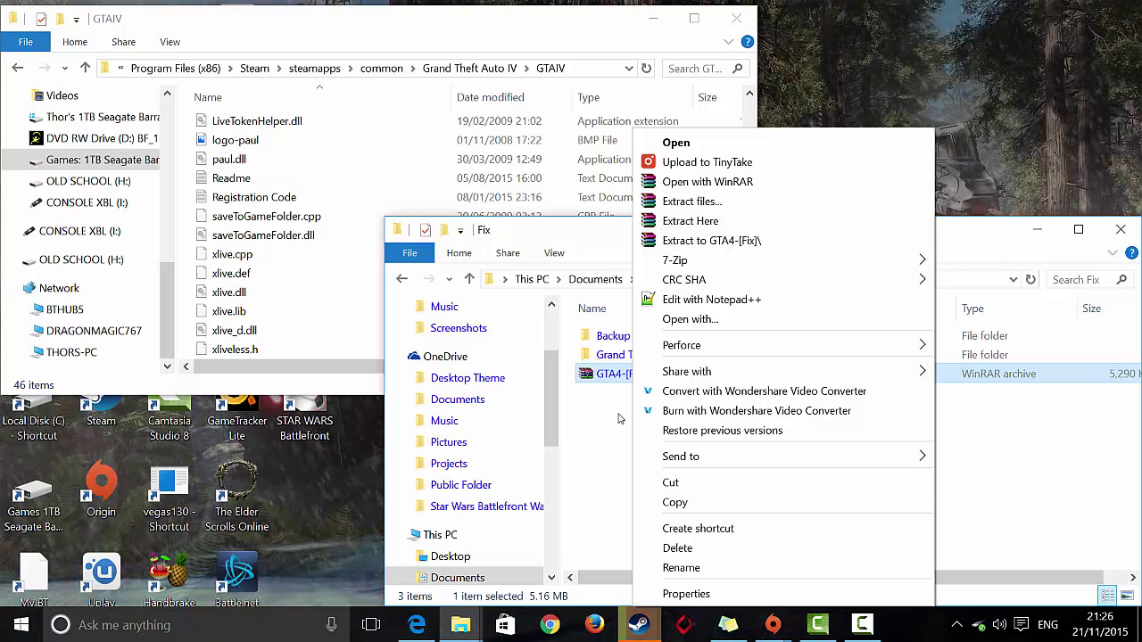
{"action": "left_click", "coordinate": [620, 418]}
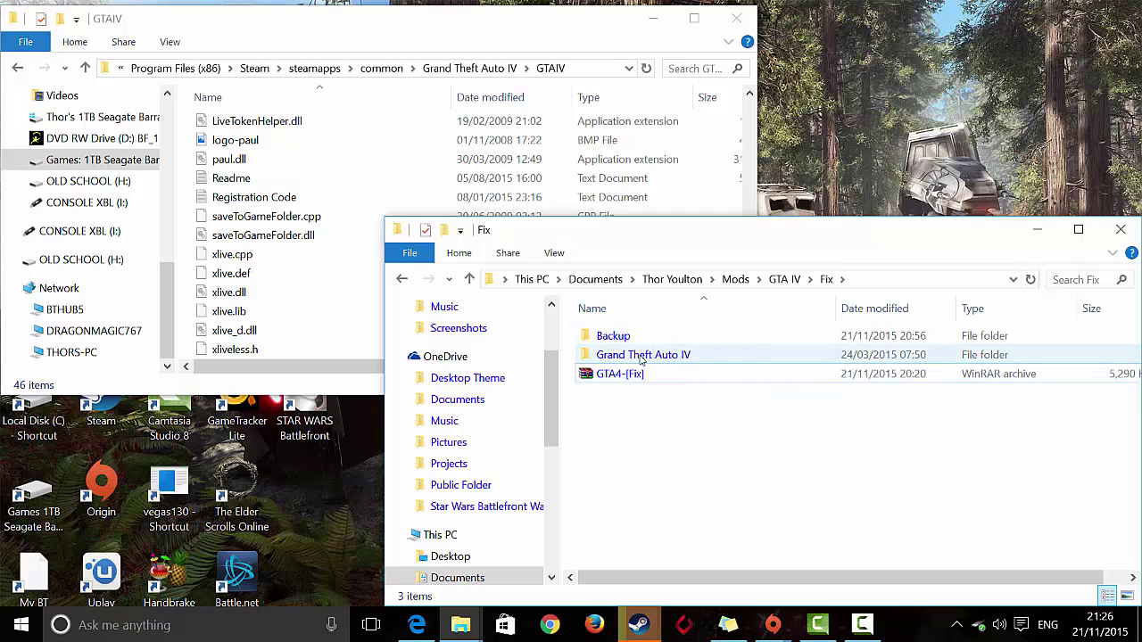
Open the Grand Theft Auto IV folder inside Fix and compare its files with those in the game's GTAIV folder.
{"action": "double_click", "coordinate": [660, 357]}
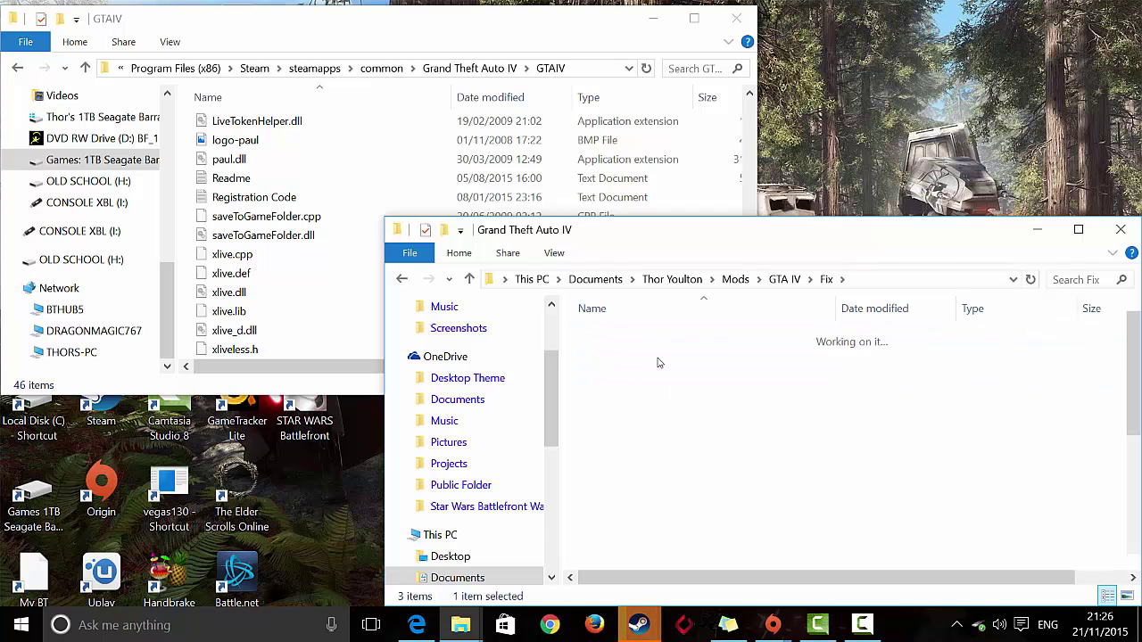
{"action": "left_click_drag", "start_coordinate": [571, 340], "coordinate": [737, 567]}
{"action": "left_click", "coordinate": [567, 533]}
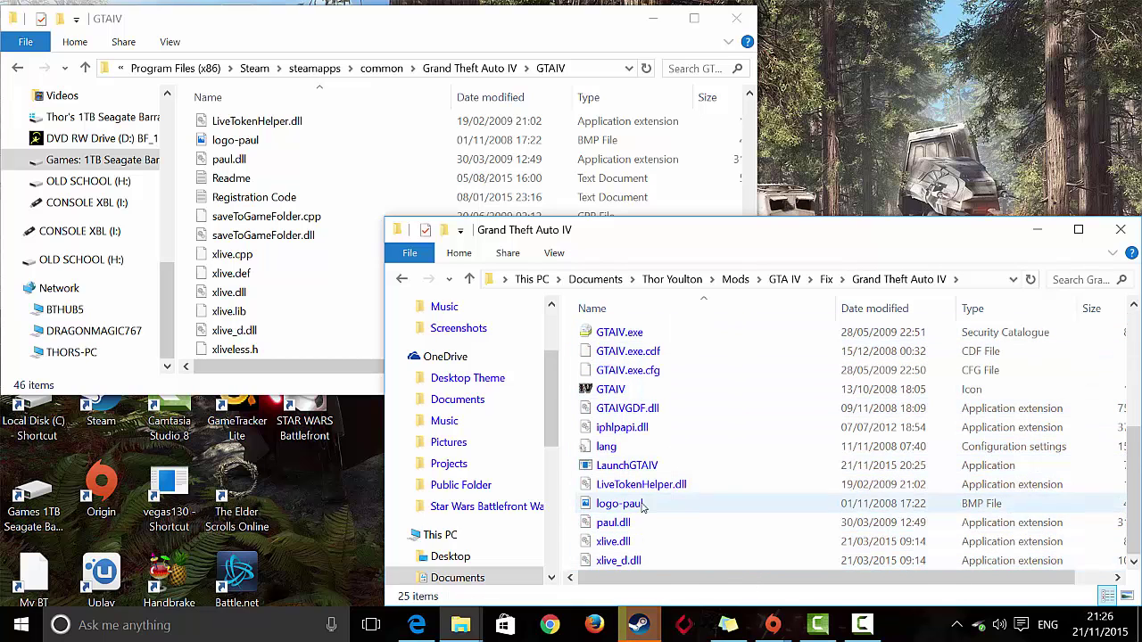
{"action": "scroll", "coordinate": [580, 527], "scroll_direction": "up", "scroll_amount": 4}
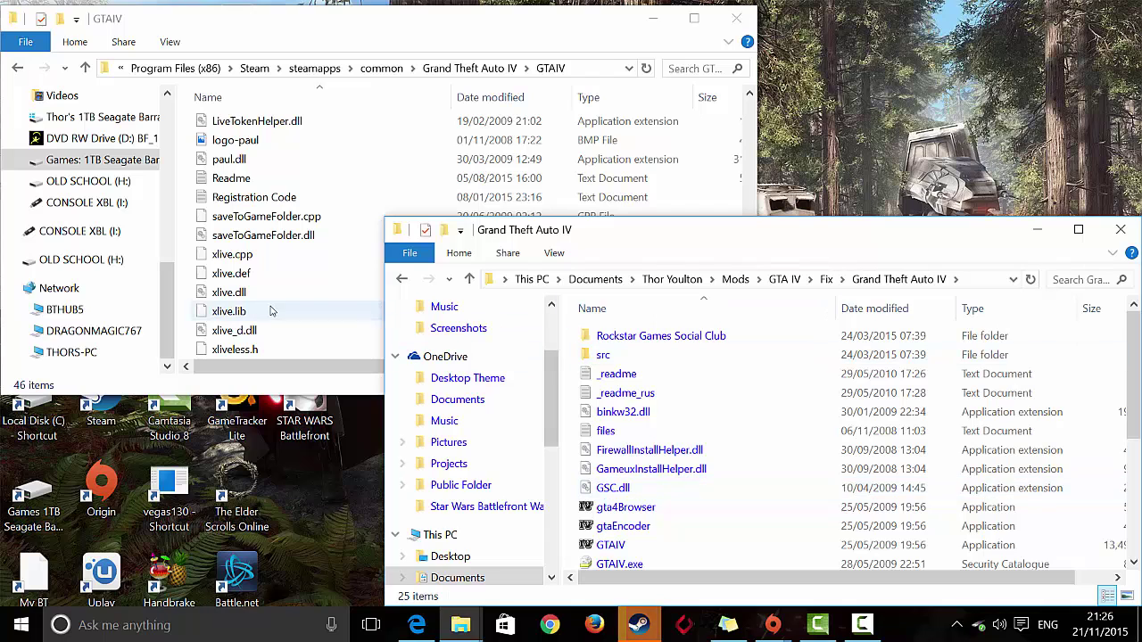
{"action": "scroll", "coordinate": [379, 281], "scroll_direction": "up", "scroll_amount": 7}
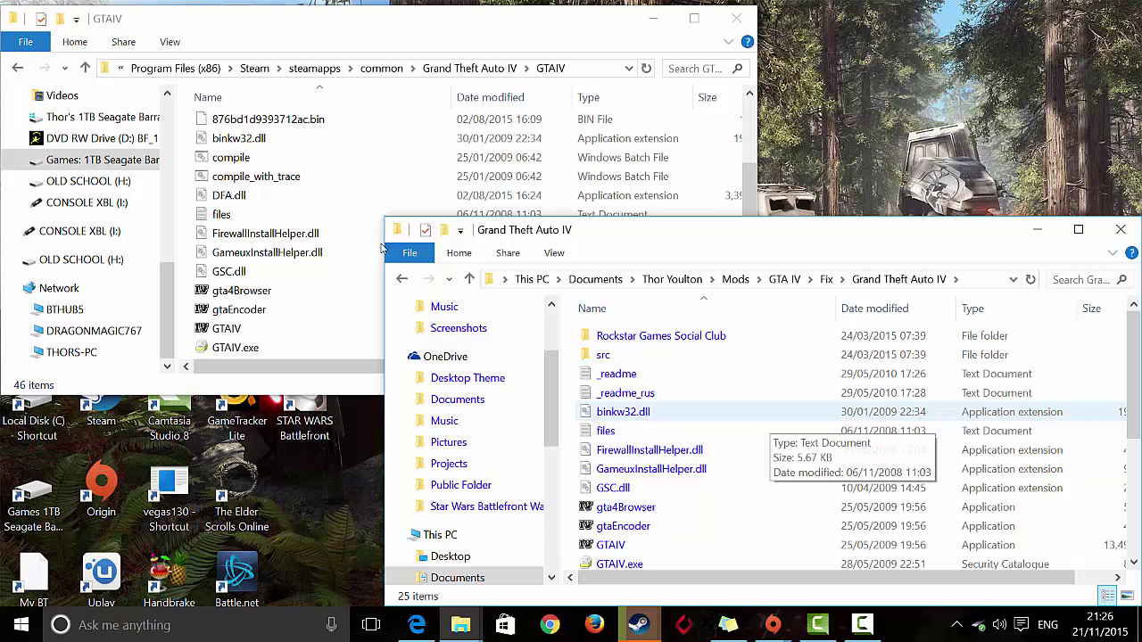
{"action": "scroll", "coordinate": [267, 231], "scroll_direction": "up", "scroll_amount": 4}
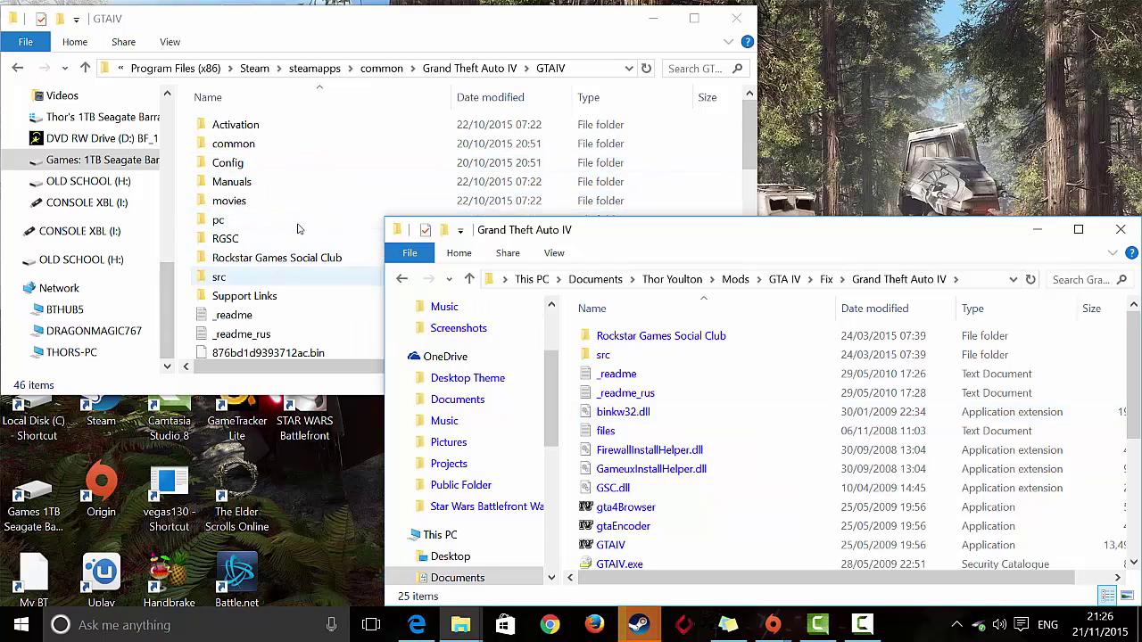
{"action": "scroll", "coordinate": [309, 244], "scroll_direction": "down", "scroll_amount": 1}
{"action": "scroll", "coordinate": [308, 243], "scroll_direction": "down", "scroll_amount": 1}
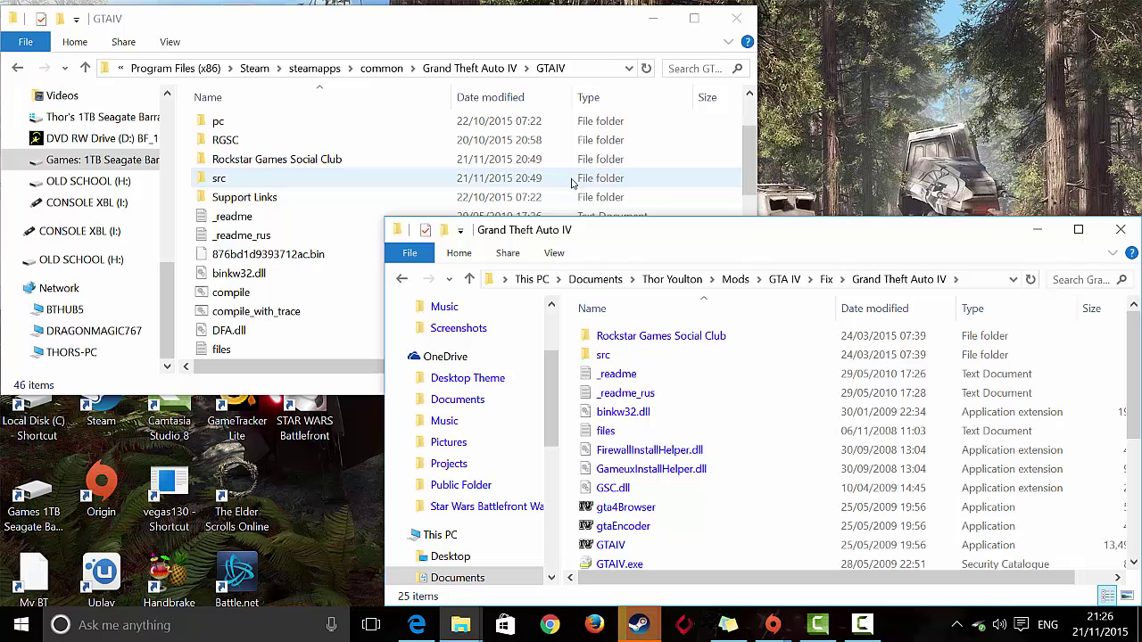
Copy xlive.dll from the Grand Theft Auto IV folder inside Fix.
{"action": "left_click", "coordinate": [828, 279]}
{"action": "double_click", "coordinate": [765, 362]}
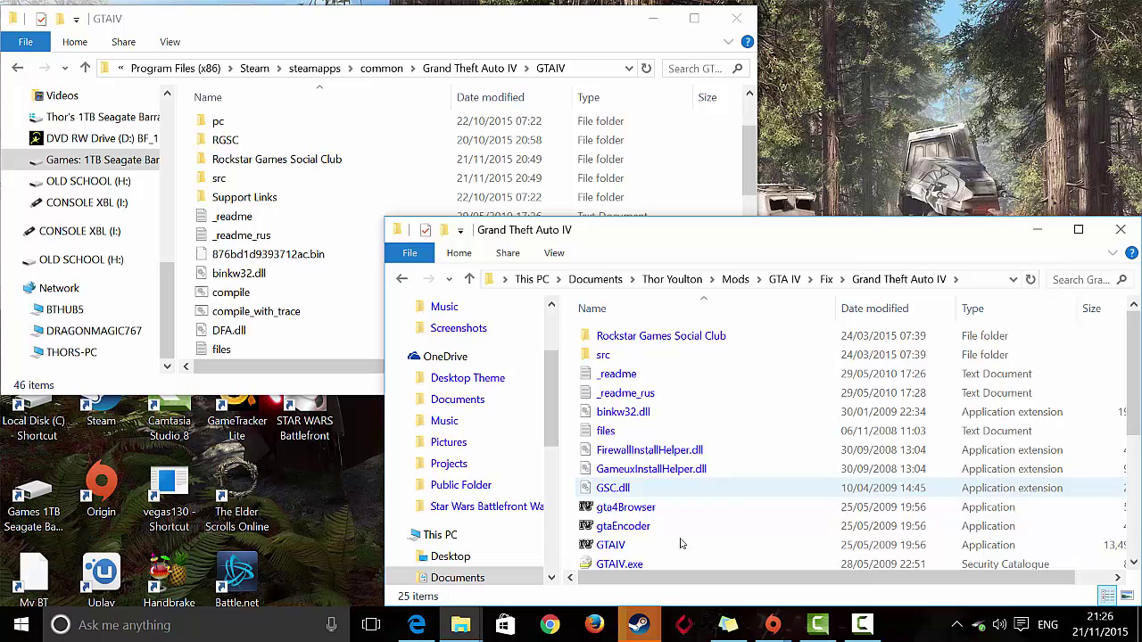
{"action": "scroll", "coordinate": [695, 446], "scroll_direction": "down", "scroll_amount": 4}
{"action": "left_click", "coordinate": [636, 541]}
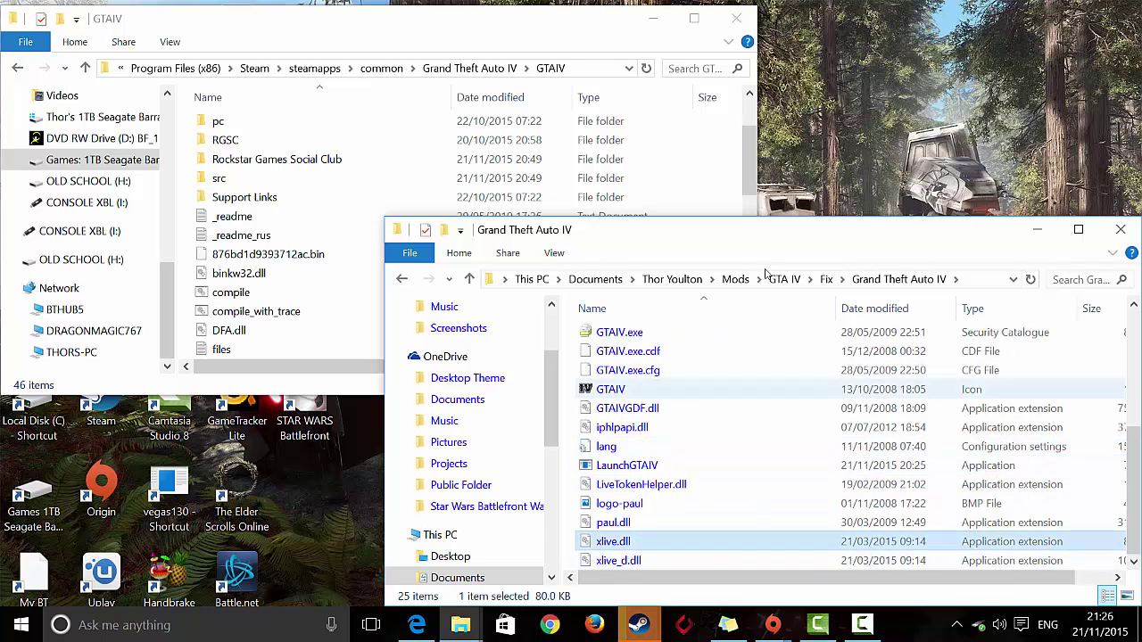
{"action": "right_click", "coordinate": [625, 552]}
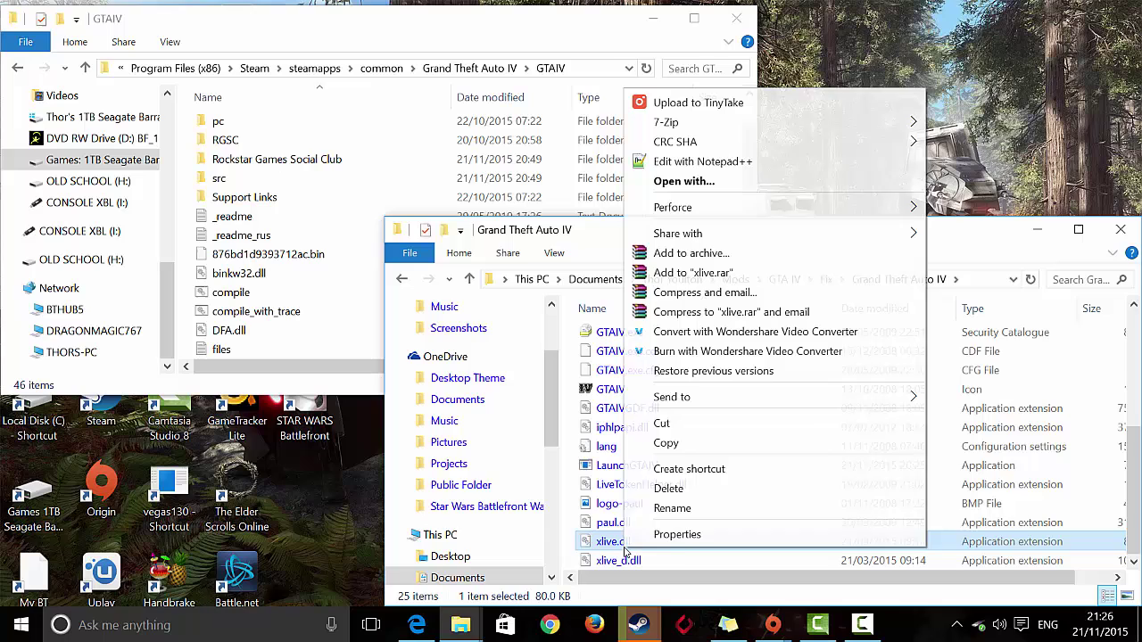
{"action": "left_click", "coordinate": [694, 445]}
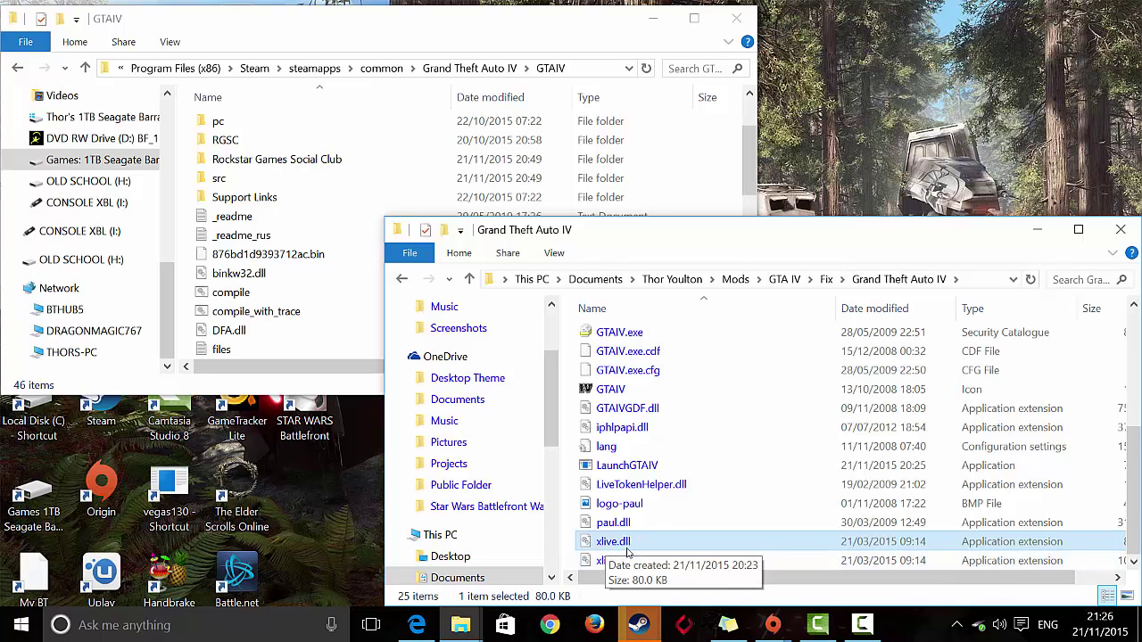
{"action": "left_click", "coordinate": [622, 542]}
{"action": "right_click", "coordinate": [674, 545]}
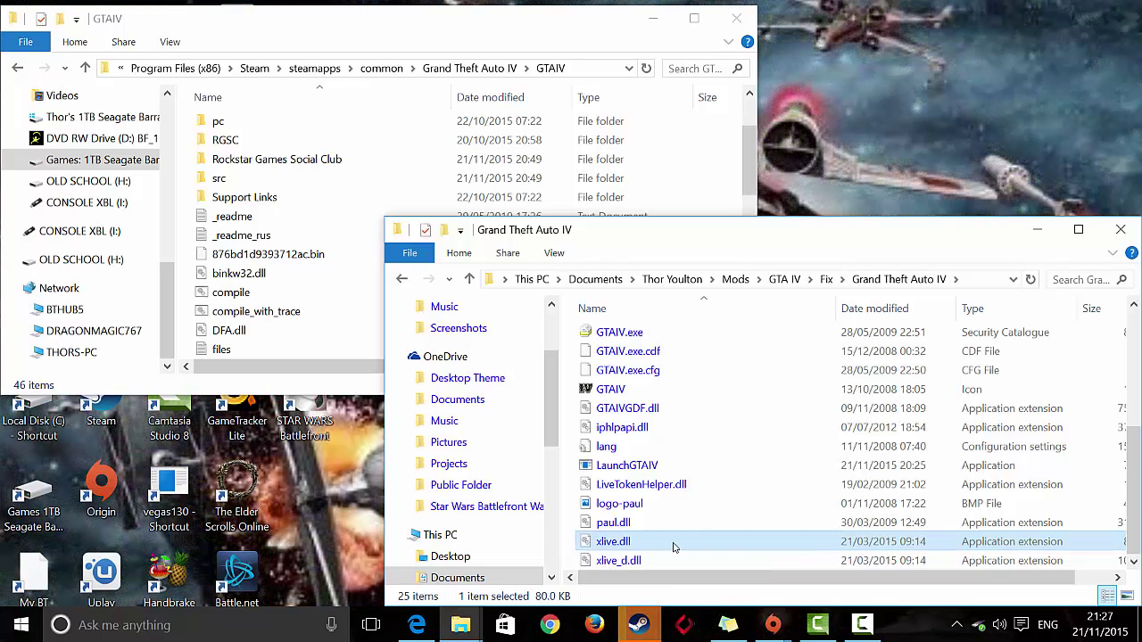
{"action": "left_click", "coordinate": [769, 434]}
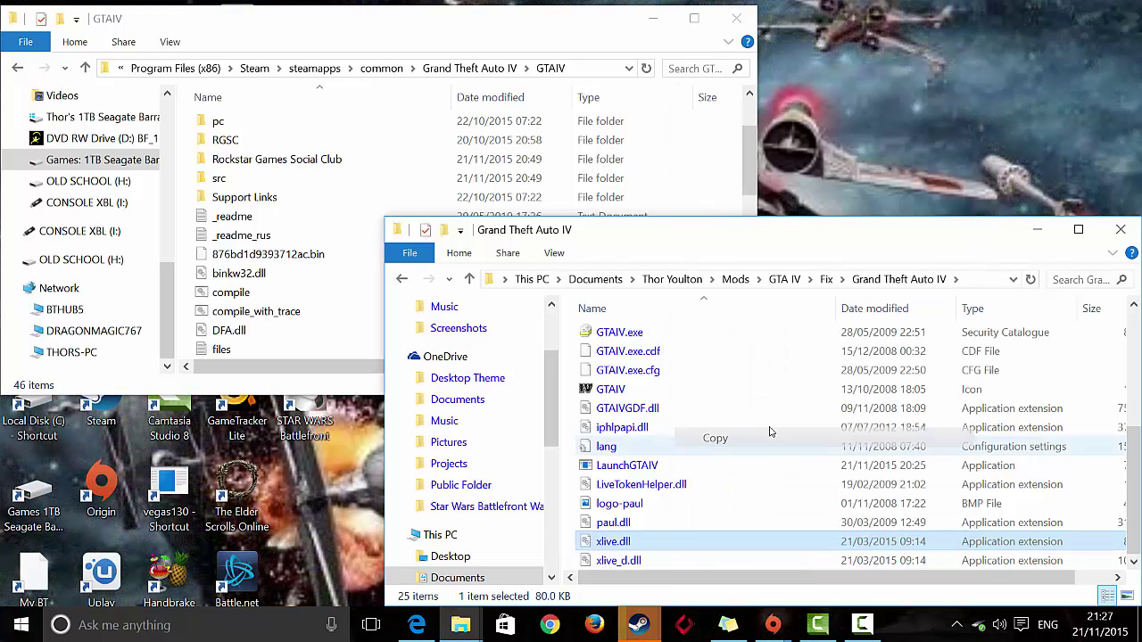
Return to the Fix folder and open the GTAIV folder inside Backup.
{"action": "left_click", "coordinate": [826, 280]}
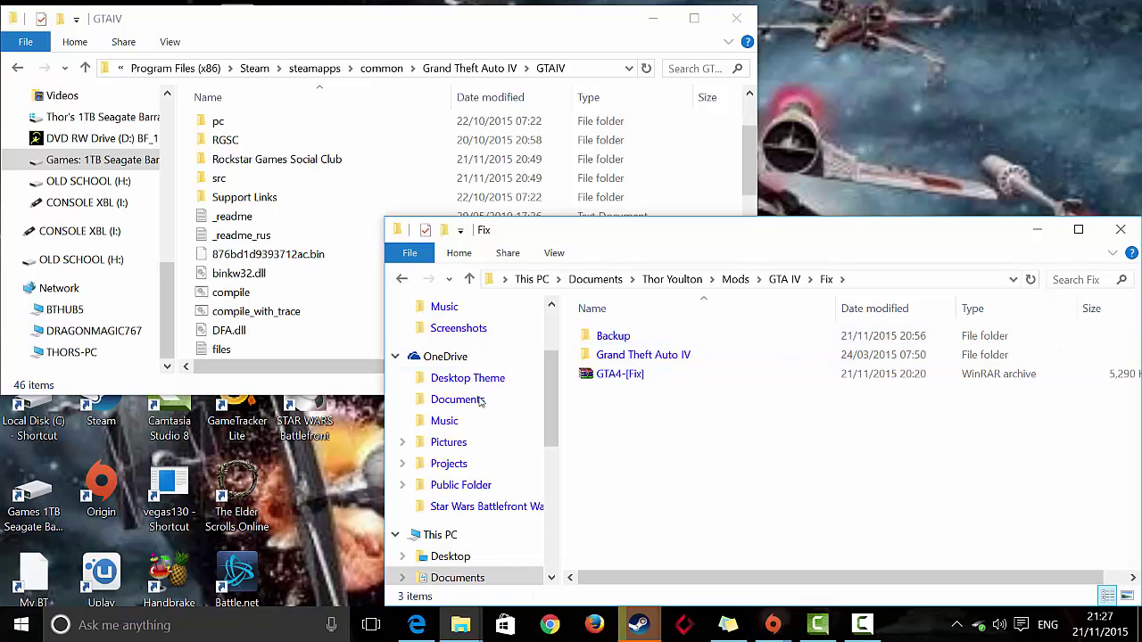
{"action": "left_click", "coordinate": [183, 236]}
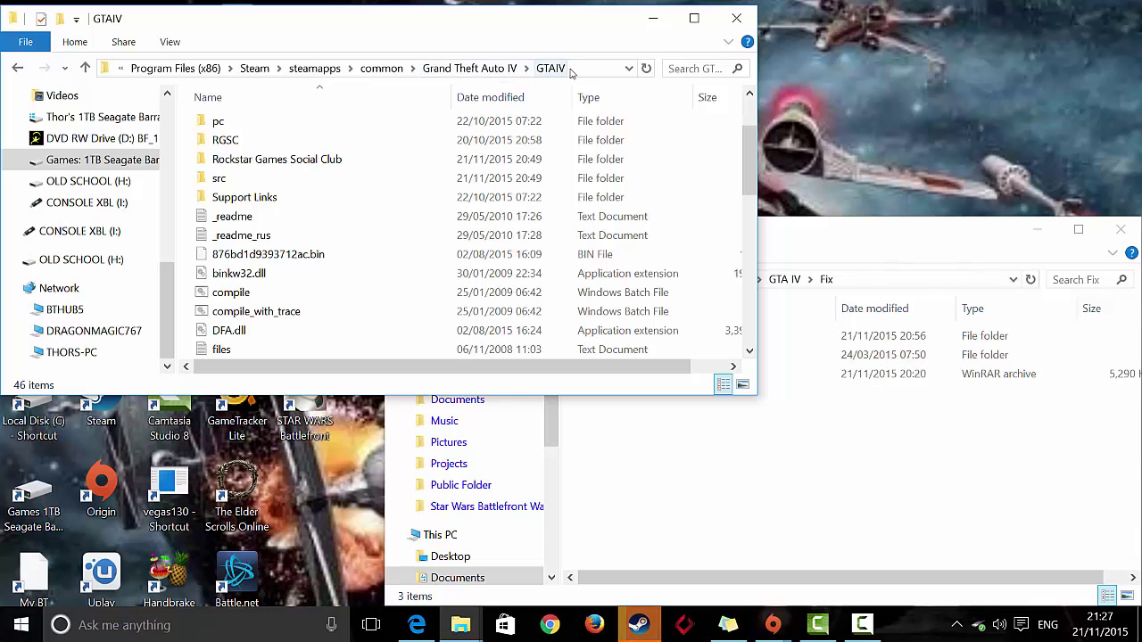
{"action": "left_click", "coordinate": [709, 504]}
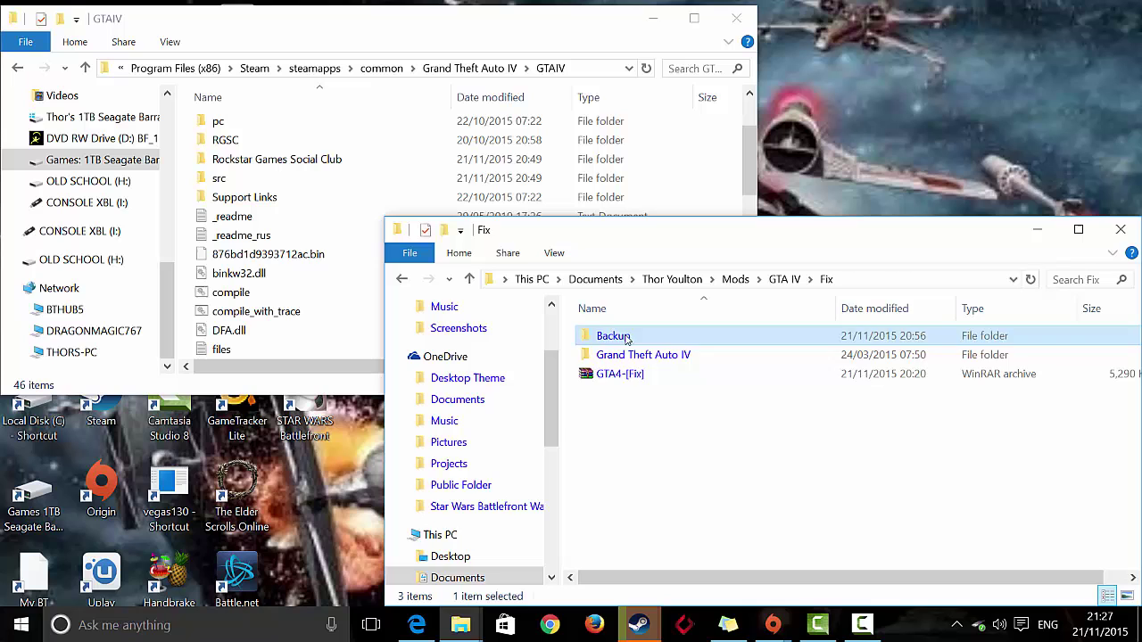
{"action": "double_click", "coordinate": [625, 338]}
{"action": "double_click", "coordinate": [639, 332]}
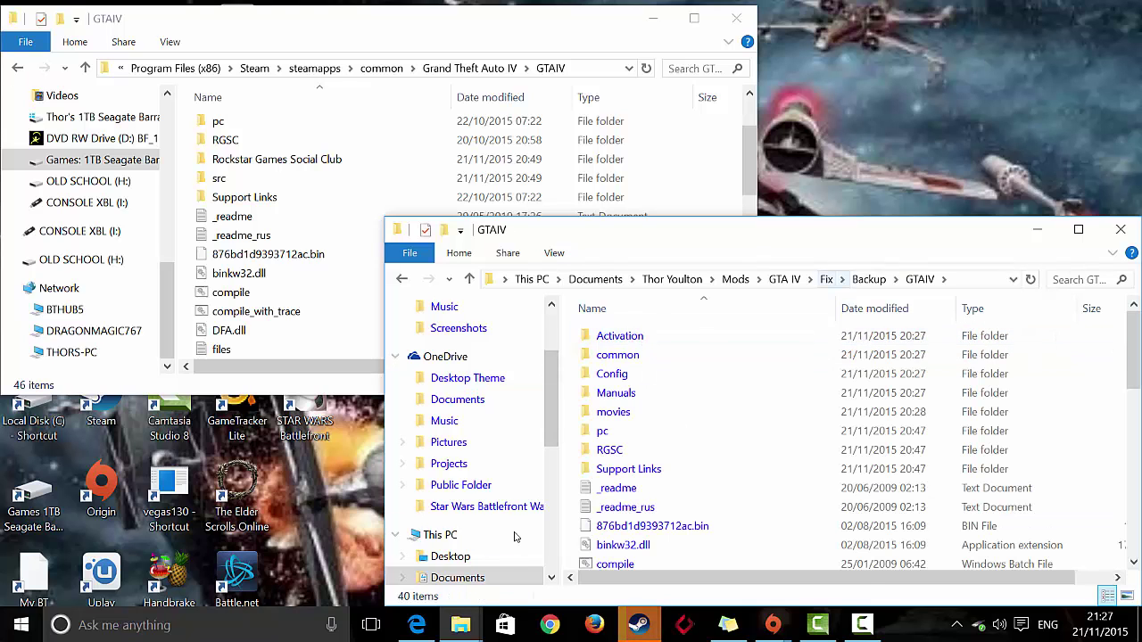
Paste the copied xlive.dll into the backup GTAIV folder, replacing the existing file.
{"action": "scroll", "coordinate": [803, 438], "scroll_direction": "down", "scroll_amount": 9}
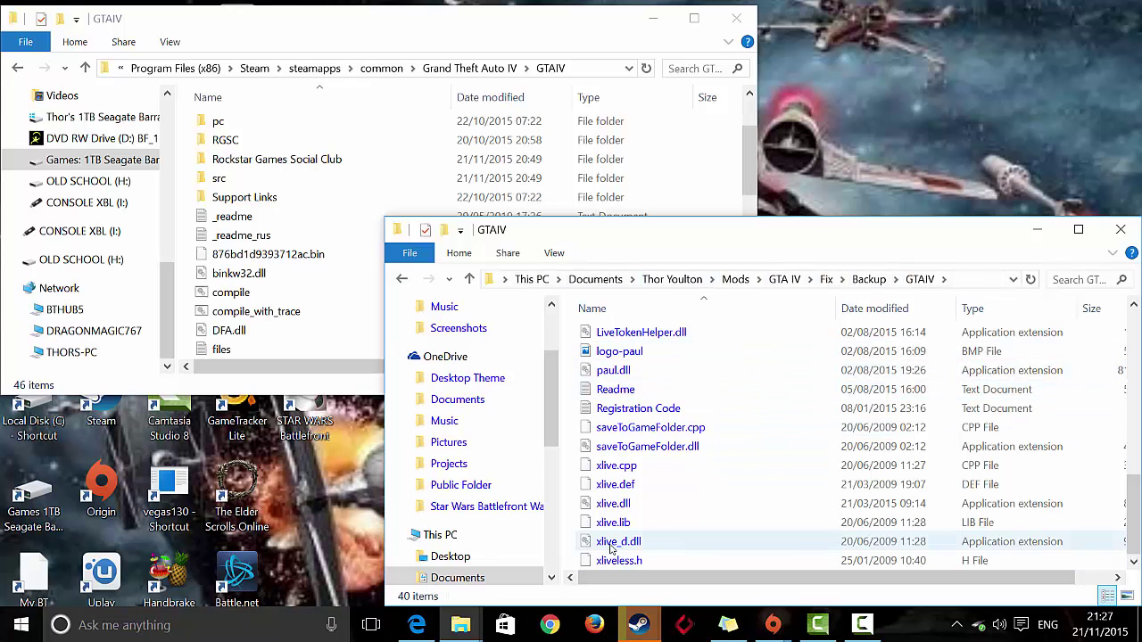
{"action": "scroll", "coordinate": [763, 425], "scroll_direction": "up", "scroll_amount": 6}
{"action": "scroll", "coordinate": [761, 424], "scroll_direction": "up", "scroll_amount": 2}
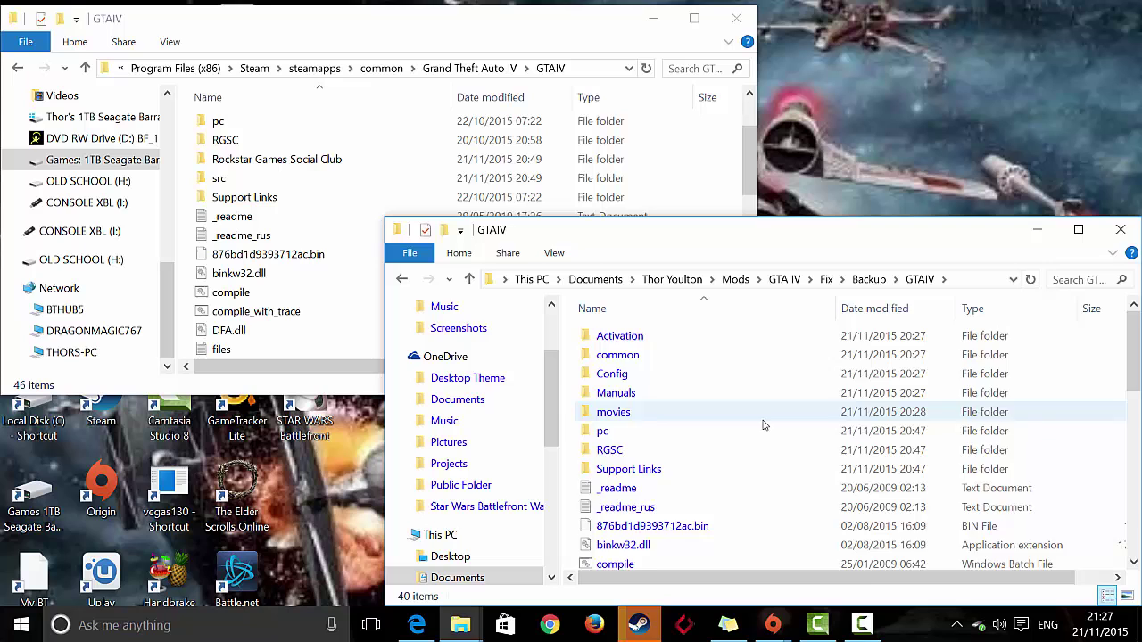
{"action": "scroll", "coordinate": [763, 425], "scroll_direction": "down", "scroll_amount": 9}
{"action": "right_click", "coordinate": [574, 508]}
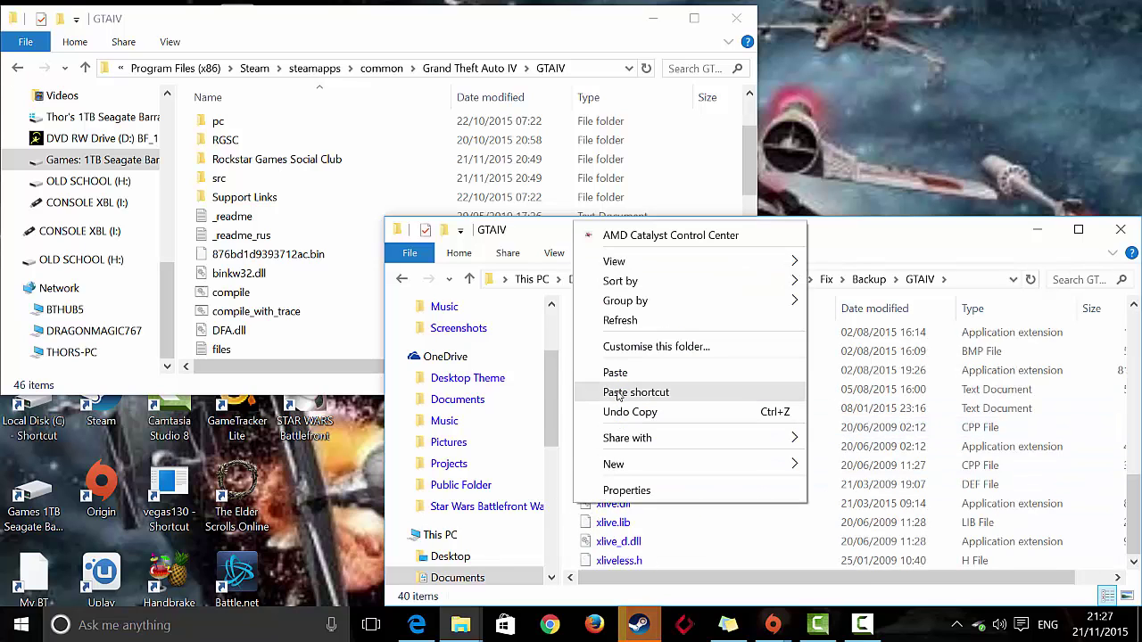
{"action": "left_click", "coordinate": [624, 372]}
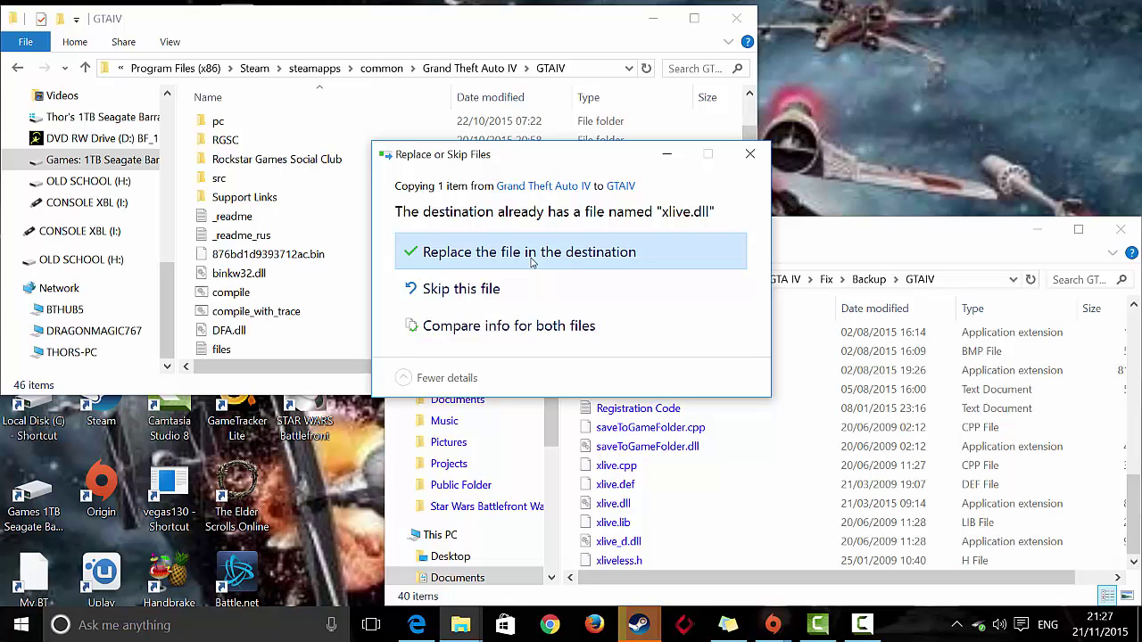
{"action": "left_click", "coordinate": [531, 257]}
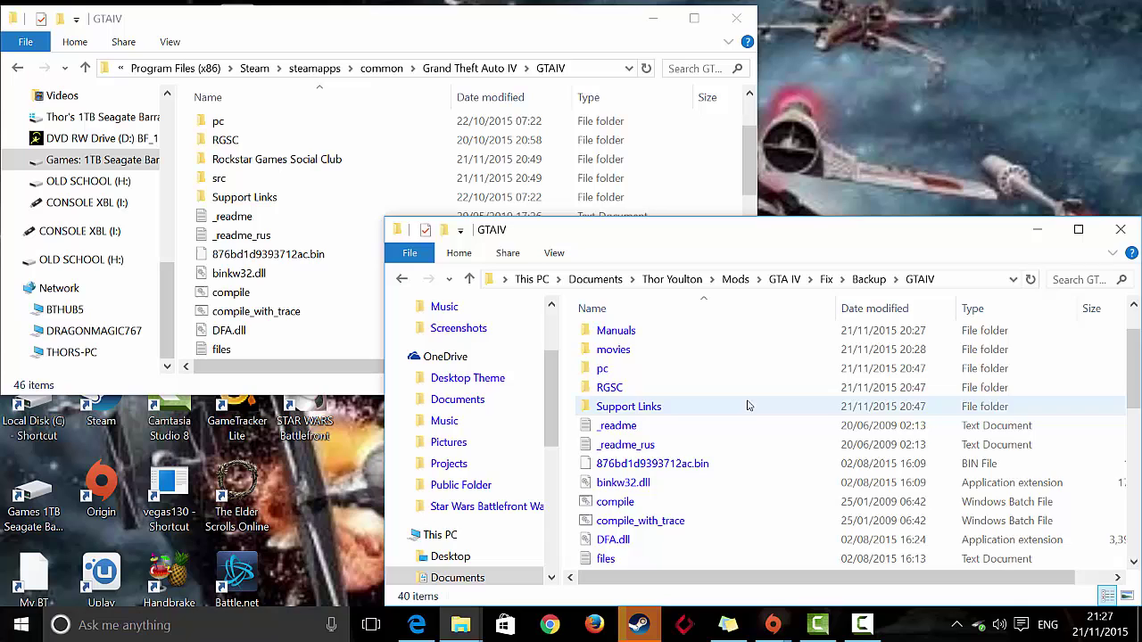
Go back to the Backup folder and minimize both File Explorer windows.
{"action": "left_click", "coordinate": [870, 279]}
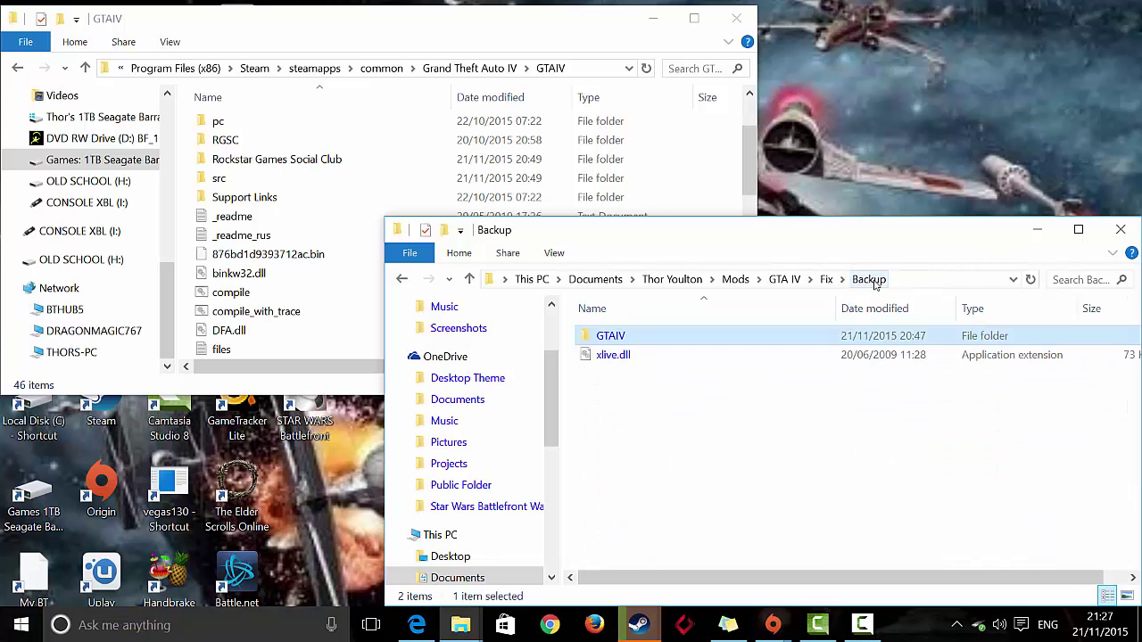
{"action": "left_click", "coordinate": [763, 496]}
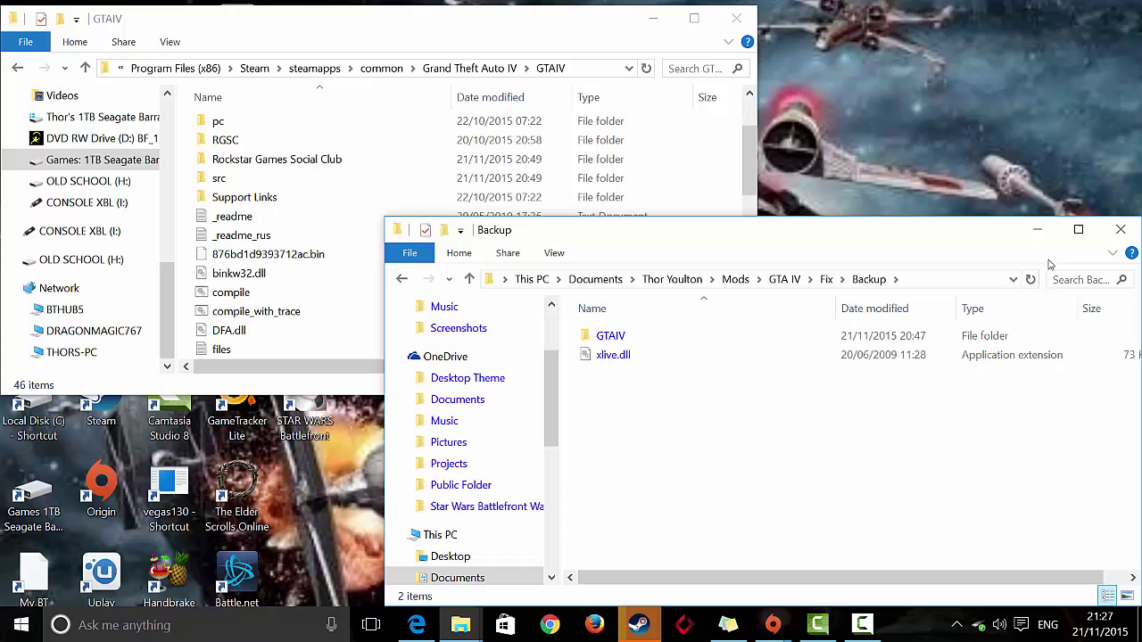
{"action": "left_click", "coordinate": [1038, 231]}
{"action": "left_click", "coordinate": [653, 17]}
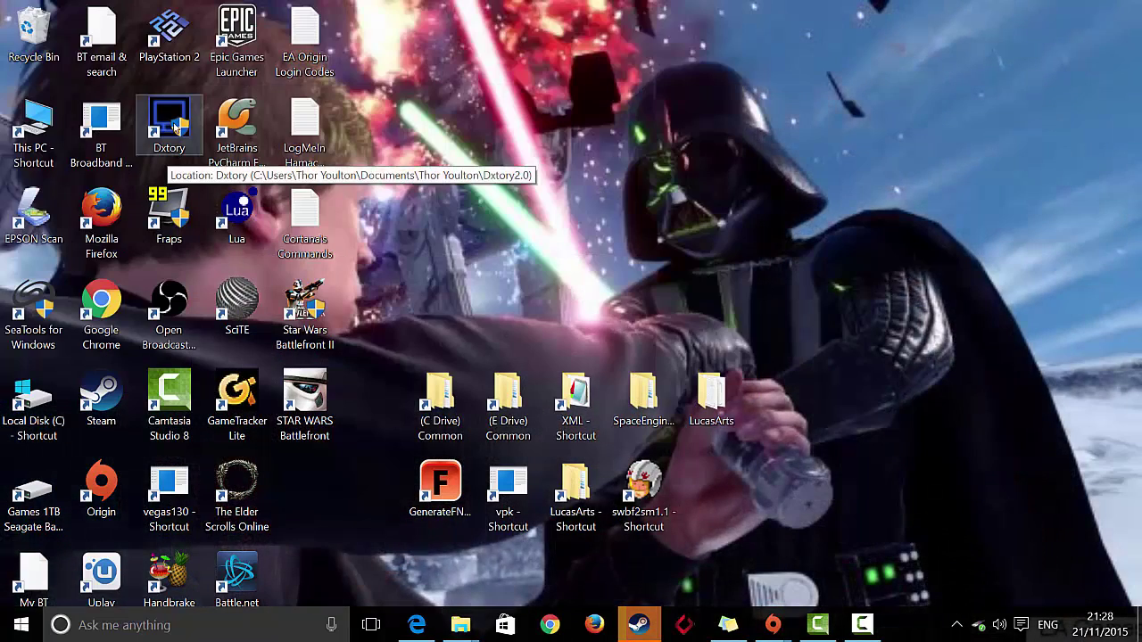
{"action": "mouse_move", "coordinate": [174, 144]}
{"action": "left_mouse_down"}
{"action": "mouse_move", "coordinate": [473, 175]}
{"action": "mouse_move", "coordinate": [191, 93]}
{"action": "mouse_move", "coordinate": [174, 141]}
{"action": "left_mouse_up"}
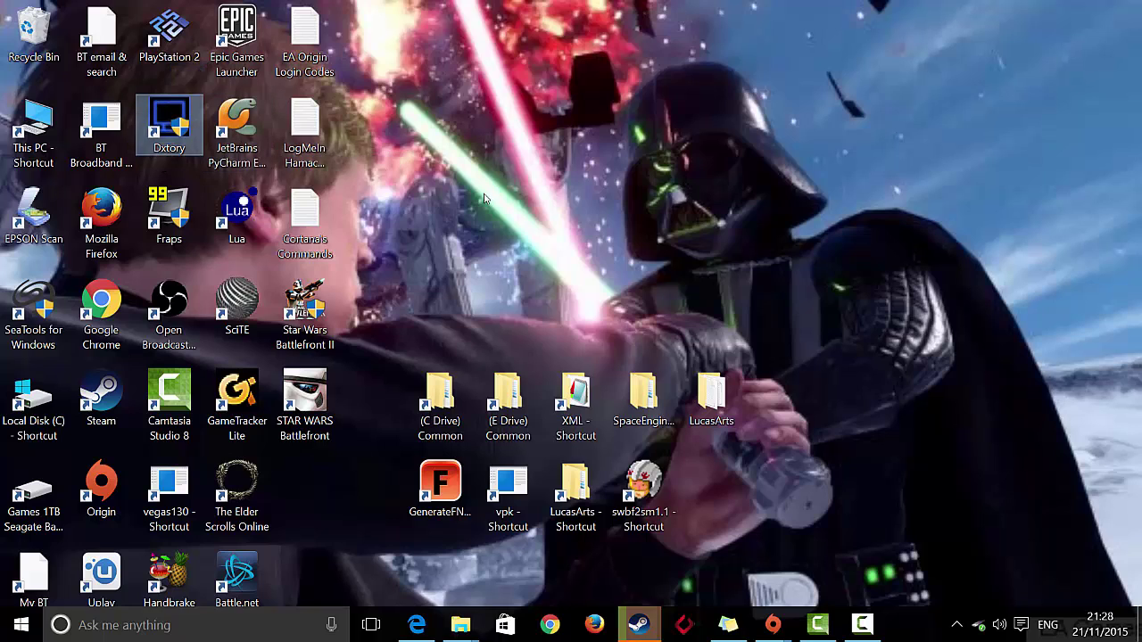
{"action": "mouse_move", "coordinate": [181, 214]}
{"action": "left_mouse_down"}
{"action": "mouse_move", "coordinate": [401, 266]}
{"action": "mouse_move", "coordinate": [143, 175]}
{"action": "mouse_move", "coordinate": [187, 214]}
{"action": "left_mouse_up"}
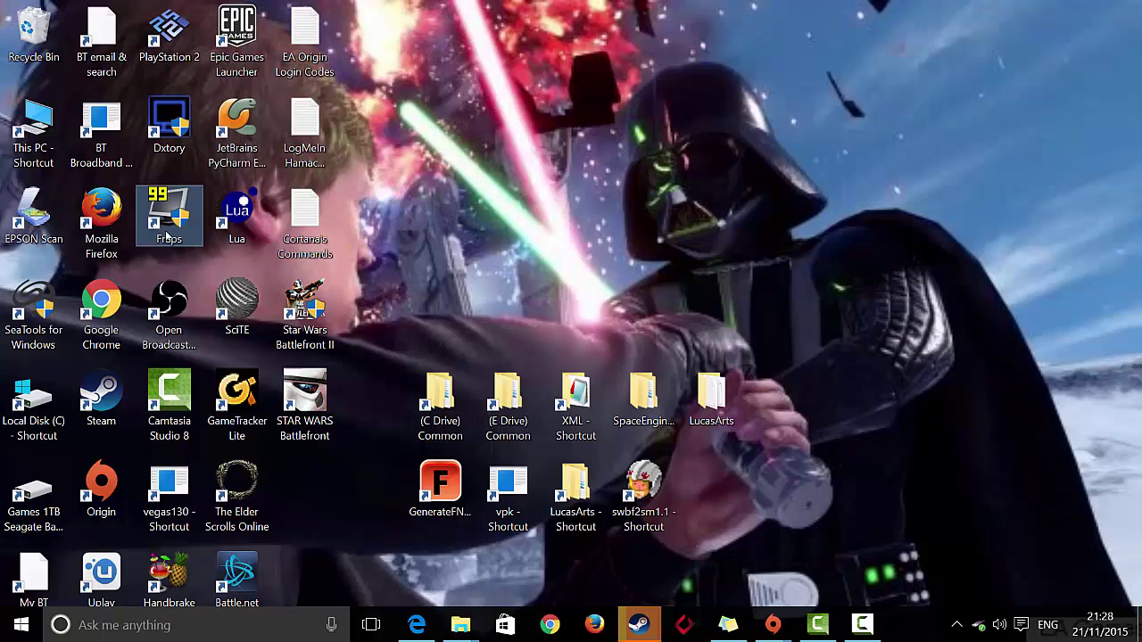
{"action": "left_click", "coordinate": [506, 297]}
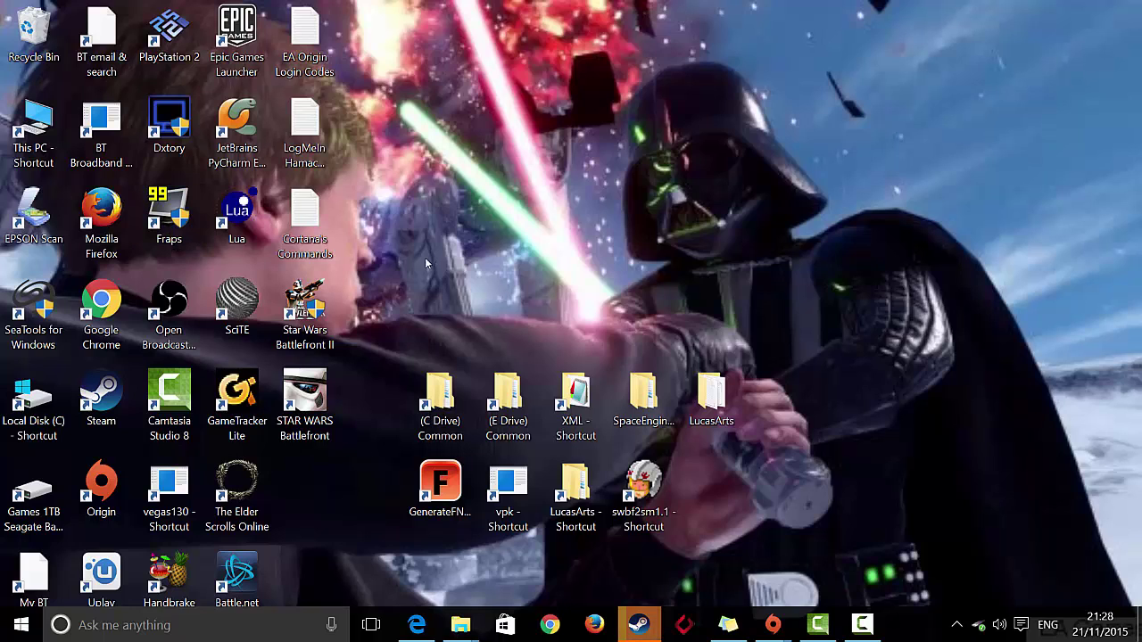